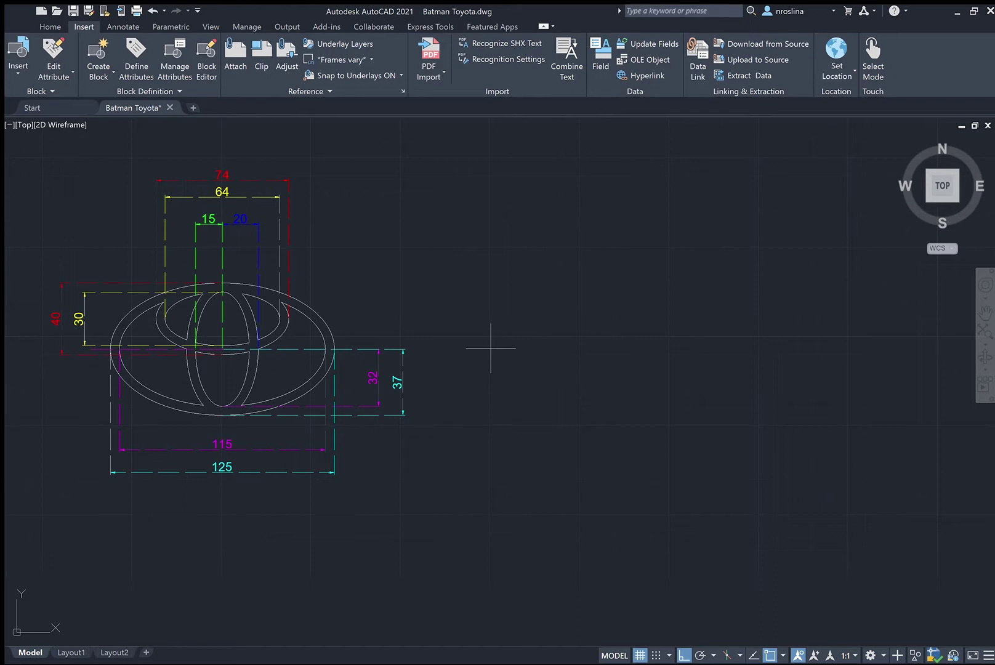
- Draw a 125 by 37 ellipse to the right of the reference logo
click(490, 348)
text(125)
key(Return)
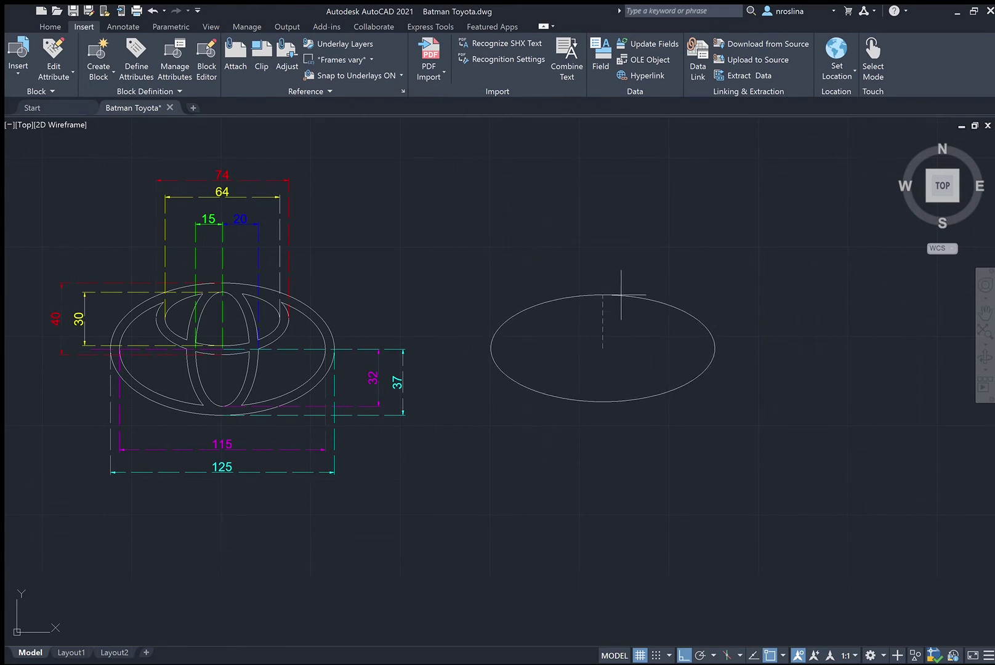
text(37)
key(Return)
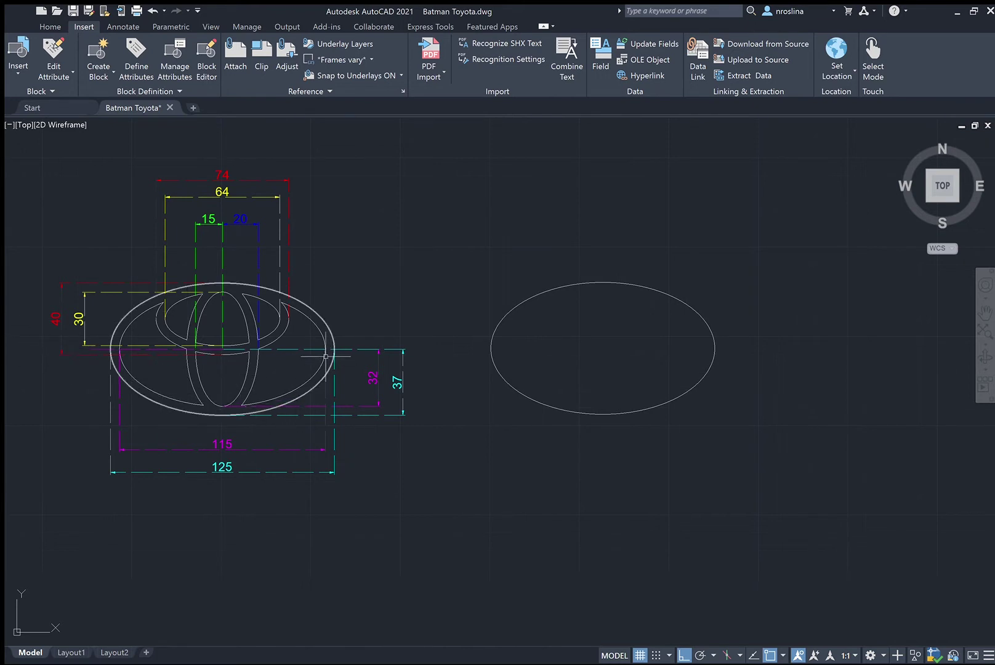
click(163, 391)
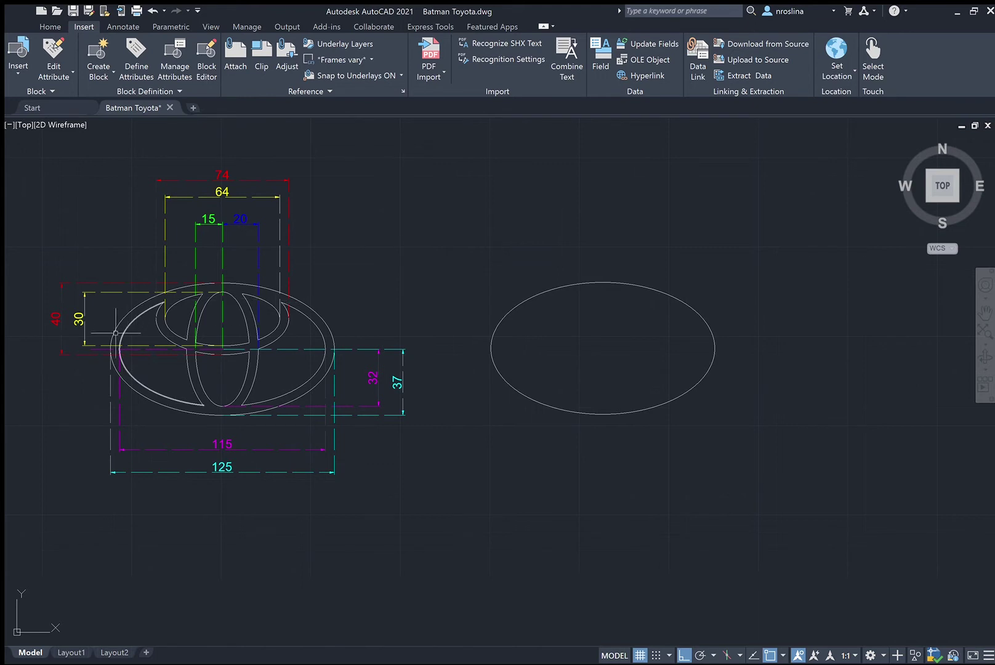
key(Escape)
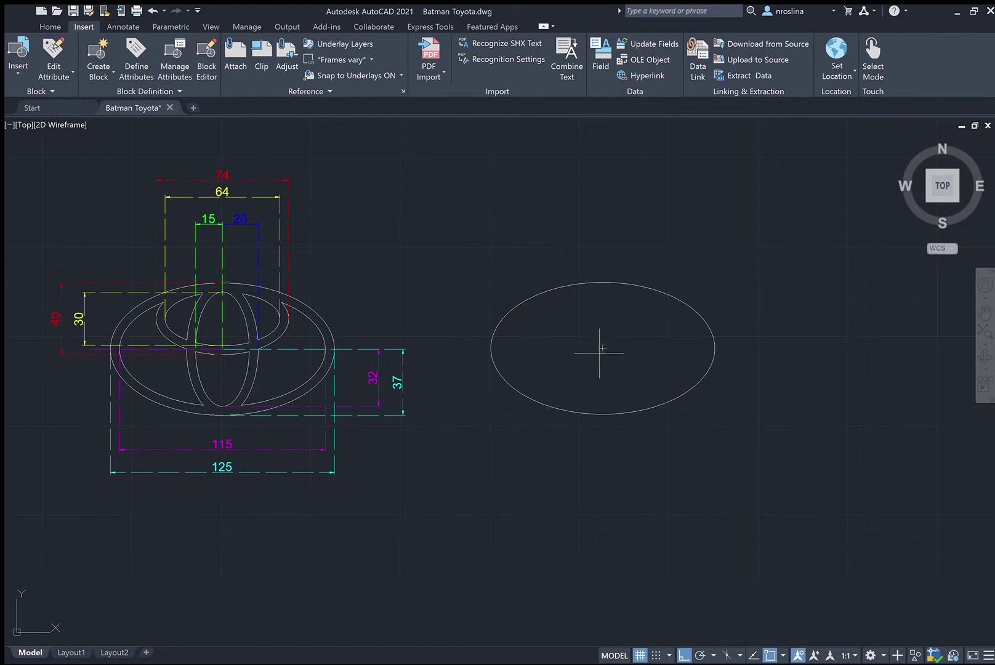
- Draw a vertical and a horizontal guide line from the outer ellipse's centre
click(602, 349)
click(602, 214)
click(602, 348)
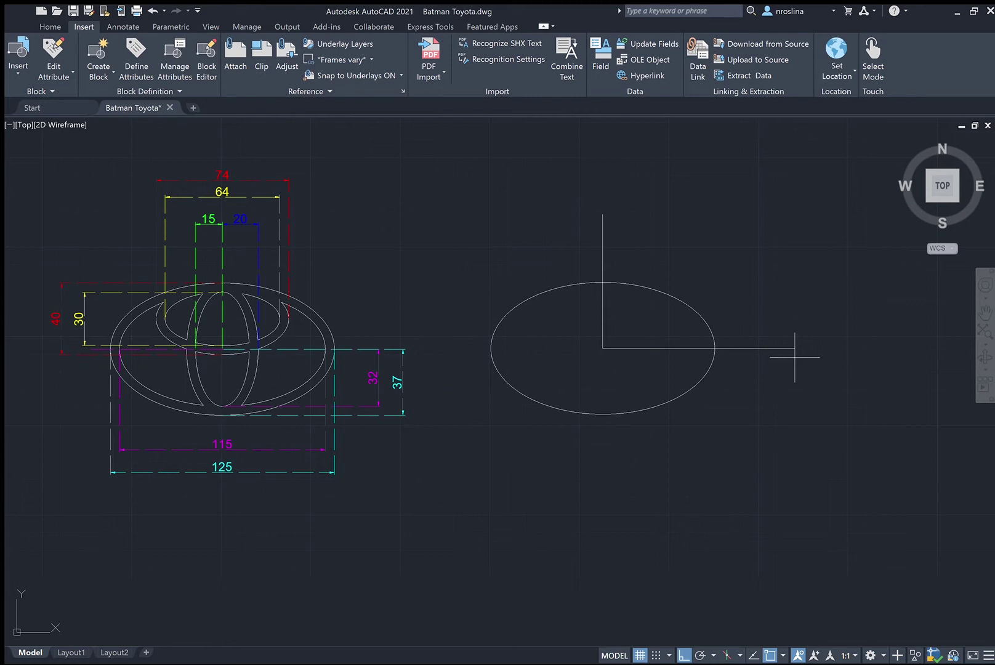
click(795, 357)
key(Return)
- Draw the inner ring ellipse just inside the outer one, then set the stem ellipse's half-width
click(698, 348)
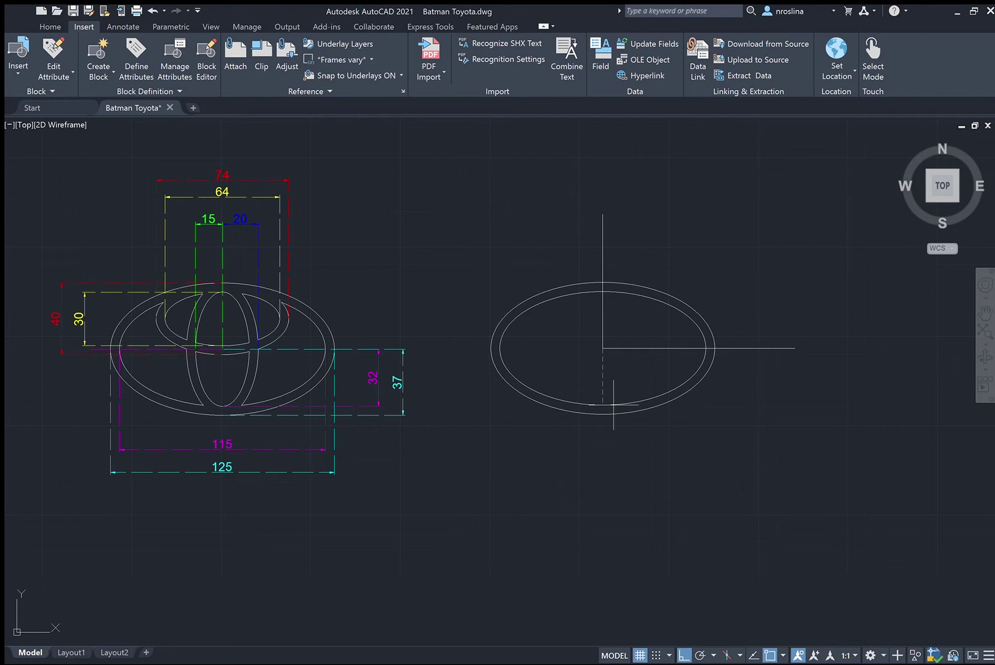
click(613, 404)
click(646, 348)
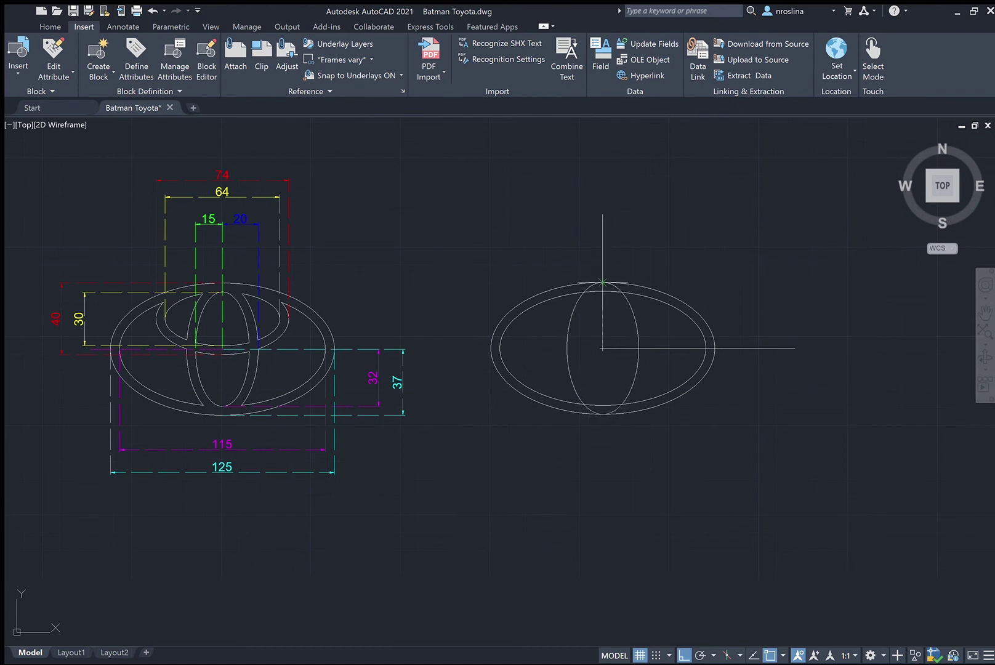
- Finish the tall stem ellipse and a narrower nested one, tops snapped to the outer and inner rings
click(602, 282)
click(627, 349)
click(602, 291)
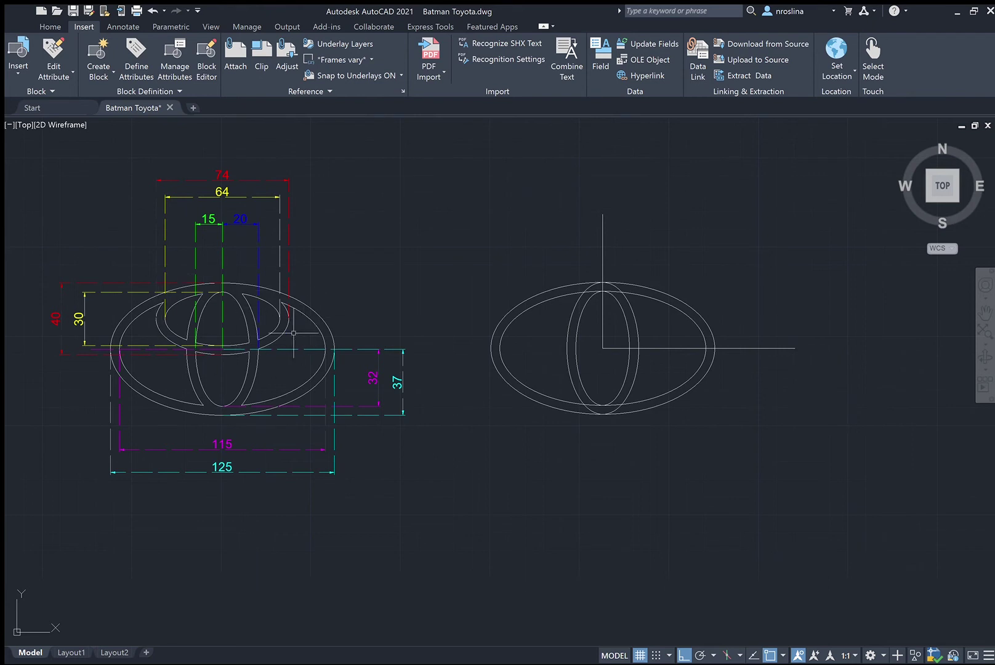
key(Return)
- Draw the wide crossbar ellipse above the logo centre with a 37 axis
click(609, 366)
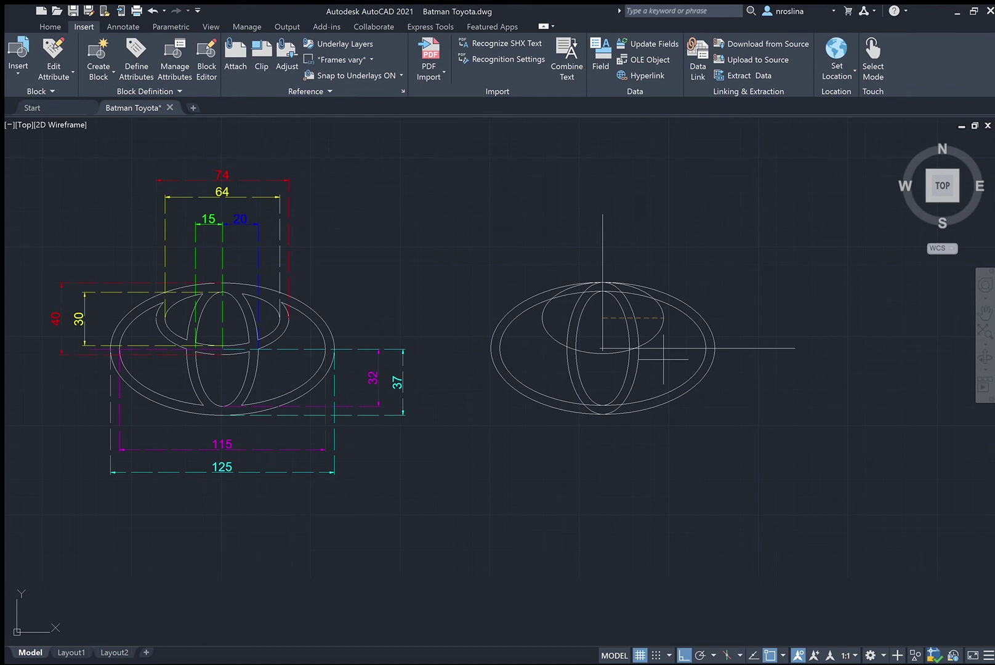
text(37)
key(Return)
- Draw a smaller crossbar ellipse nested inside the wide one
key(space)
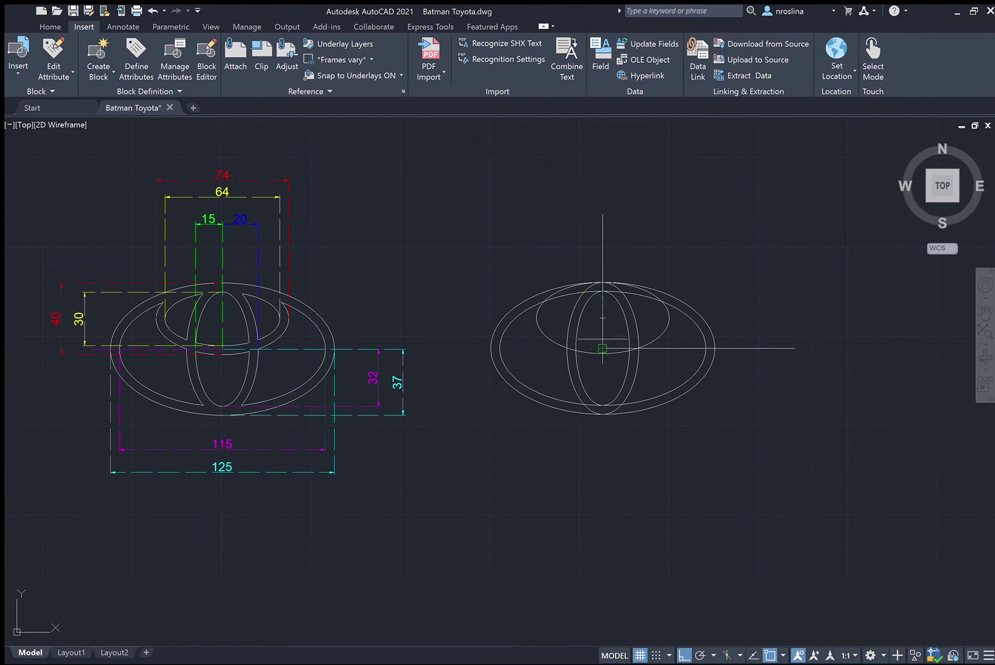
click(602, 347)
click(602, 317)
click(652, 317)
click(654, 337)
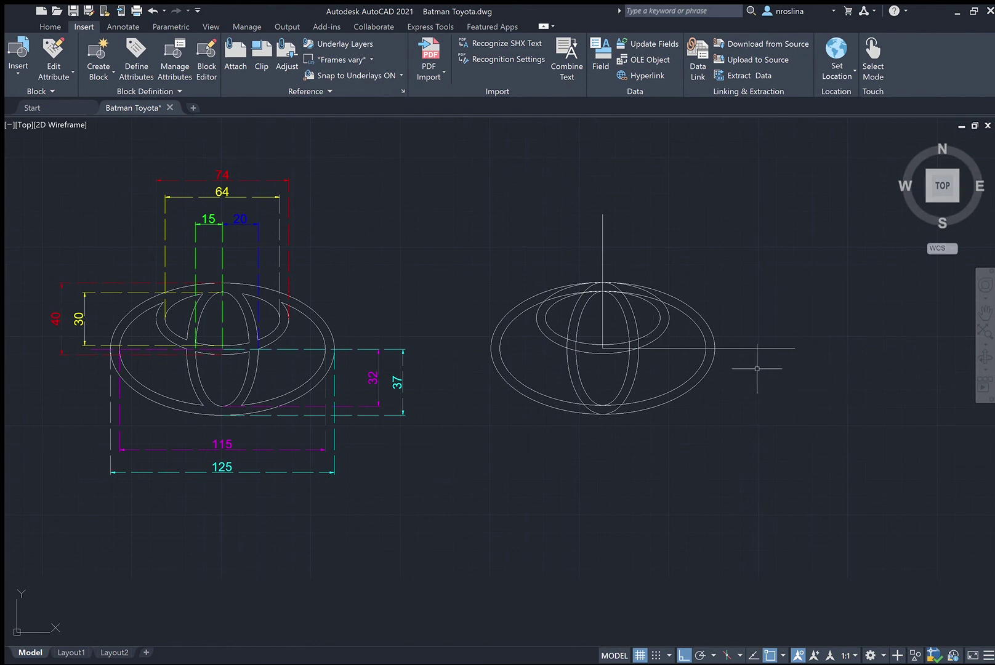
- Delete both guide lines and trim the stem arc crossing the ring band
click(763, 348)
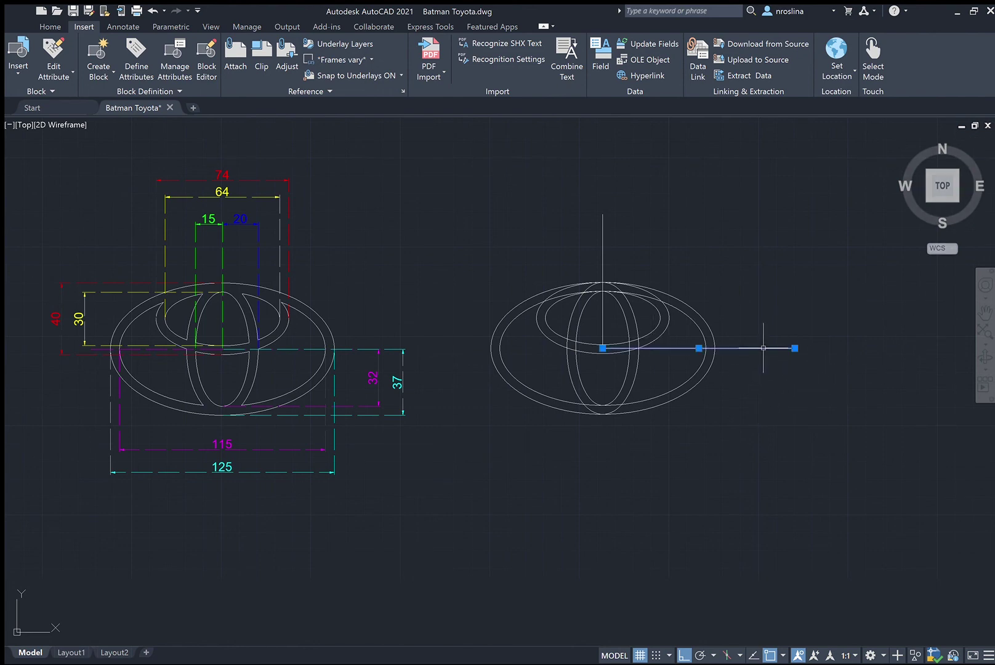
key(Delete)
click(602, 263)
key(Escape)
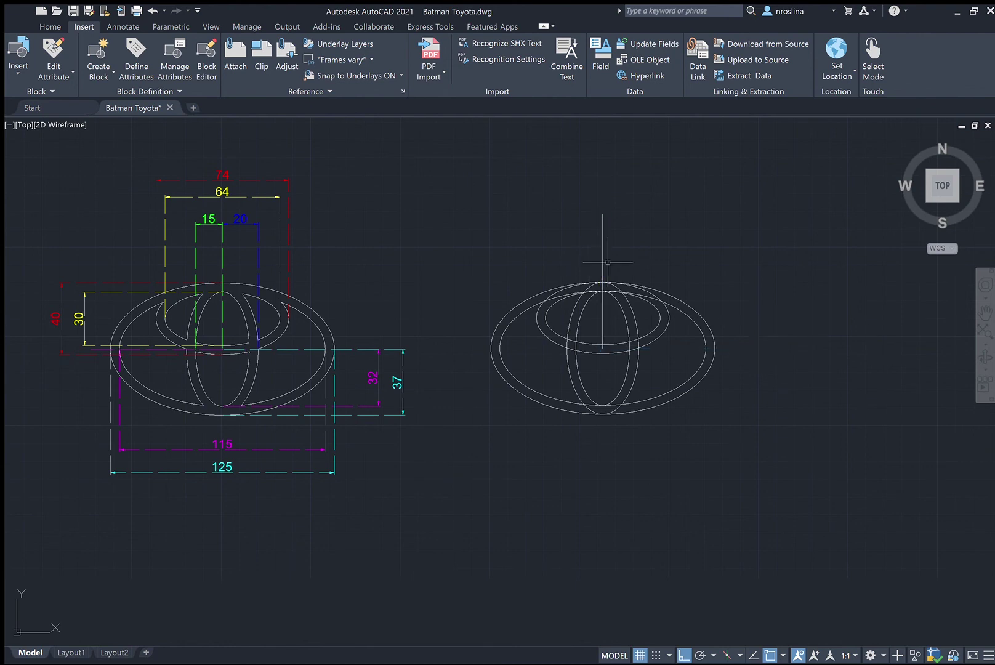
click(602, 261)
key(Delete)
key(space)
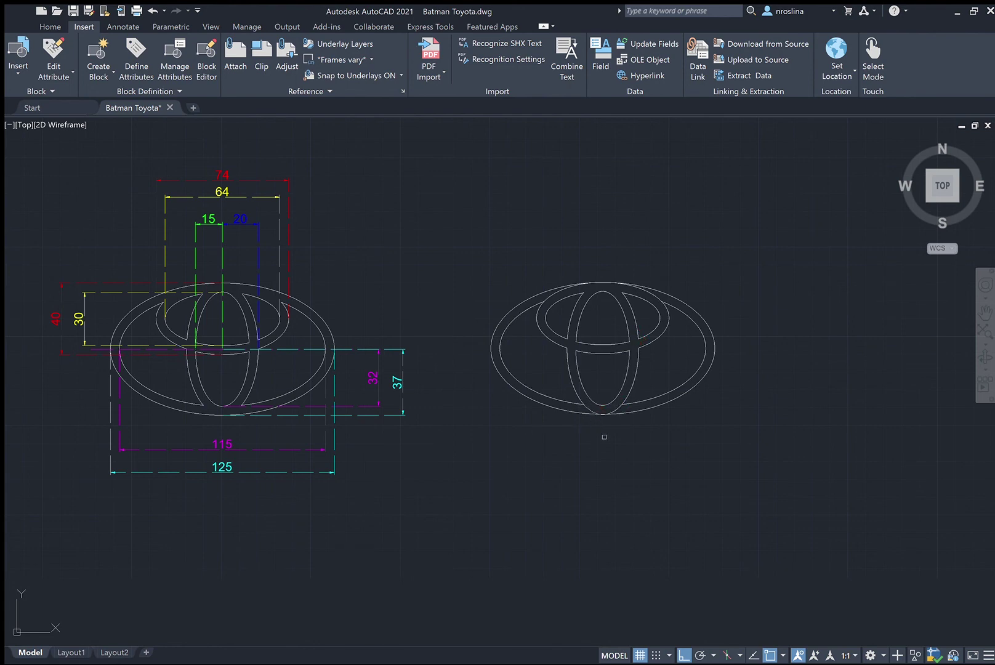
click(590, 408)
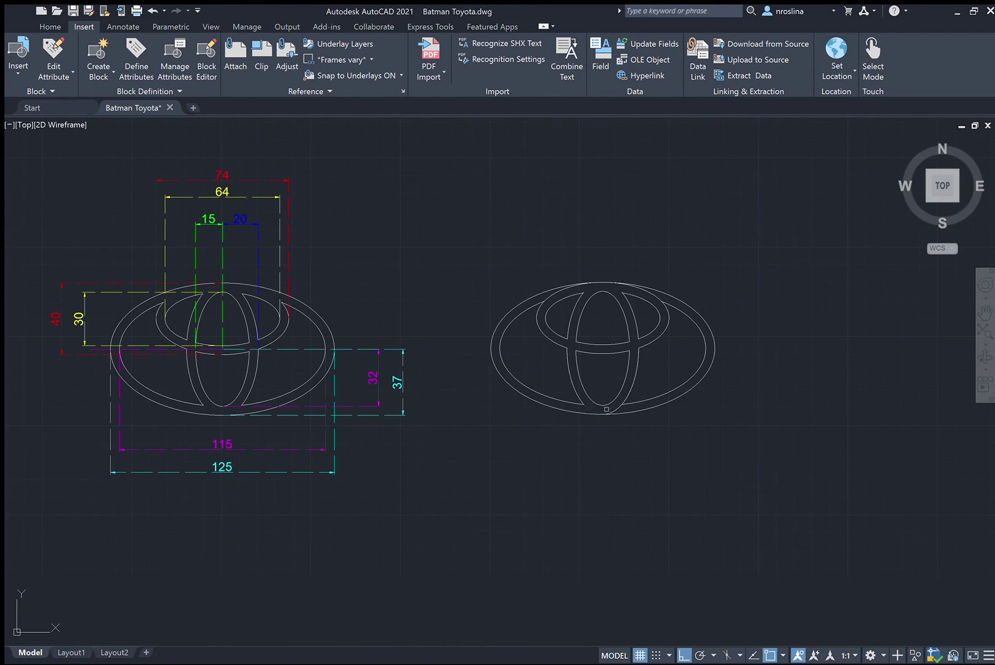